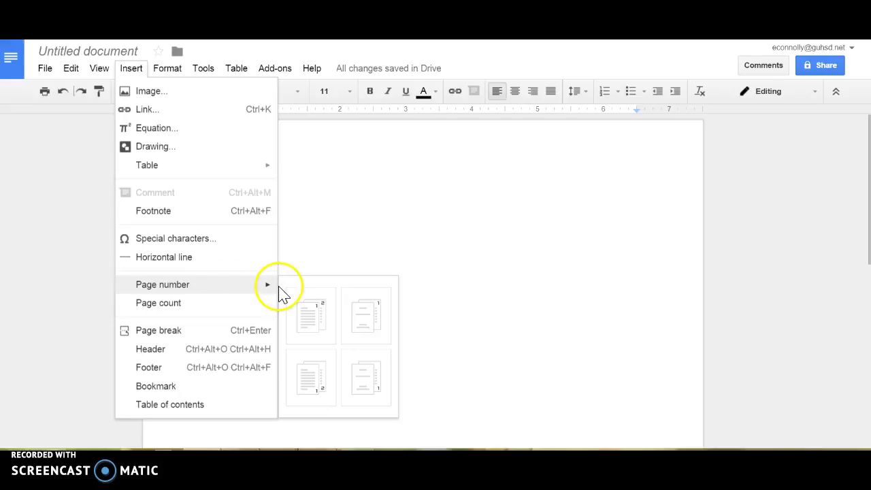
Step: Add a top-right page number 1 to the header, preceded by the student's last name
left_click(307, 325)
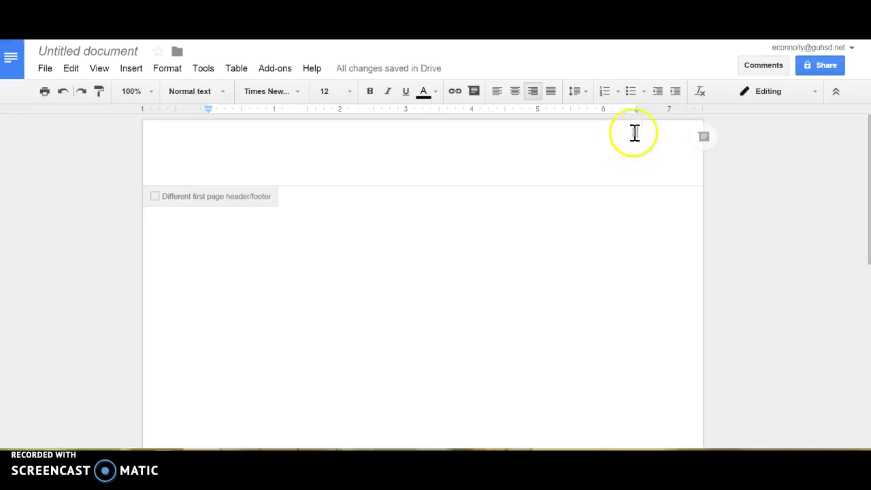
key("Left")
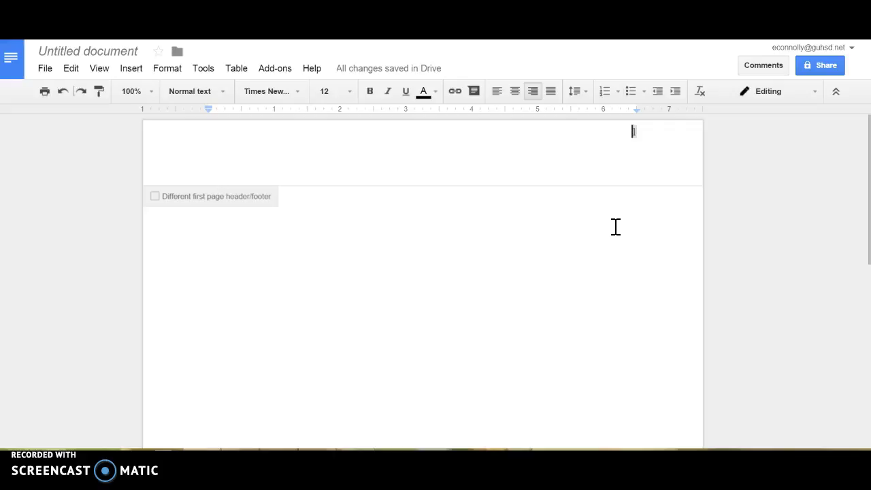
type("Brown")
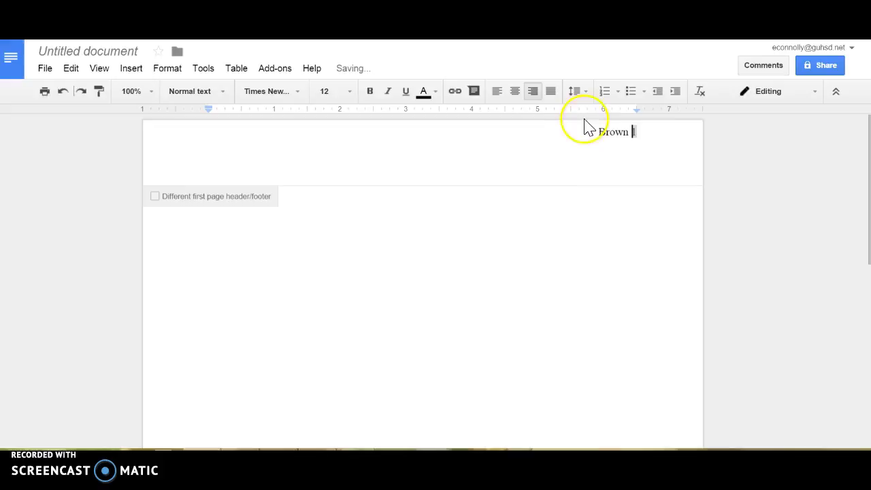
Step: Set the header text to Times New Roman, size 12
left_click_drag(598, 132, 657, 136)
left_click(295, 91)
left_click(295, 117)
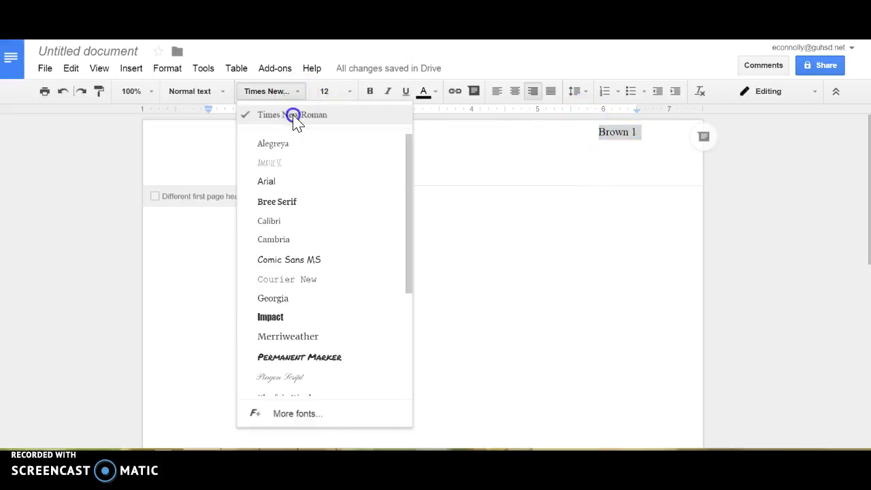
left_click(350, 92)
left_click(344, 188)
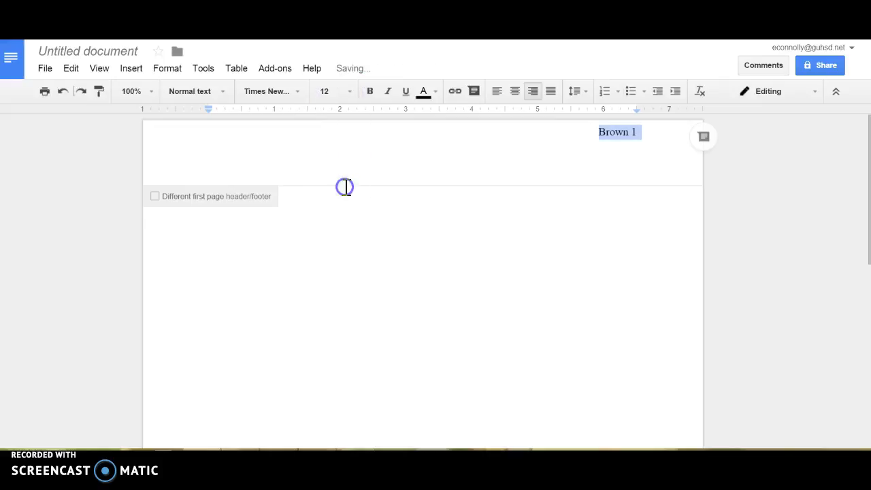
Step: Type the heading lines: student's full name, teacher's name, English 3/4 H, and 3/4/16
left_click(271, 224)
left_click(141, 230)
key("Return")
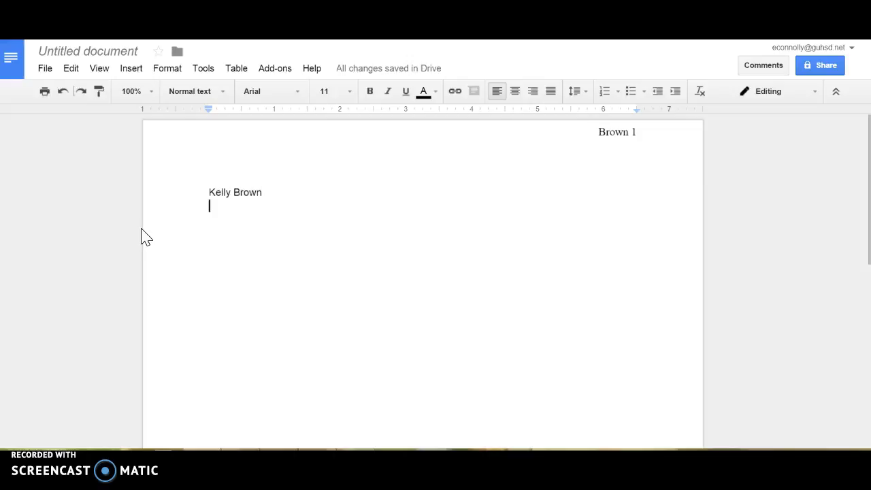
type("Connolly")
key("Return")
type("E")
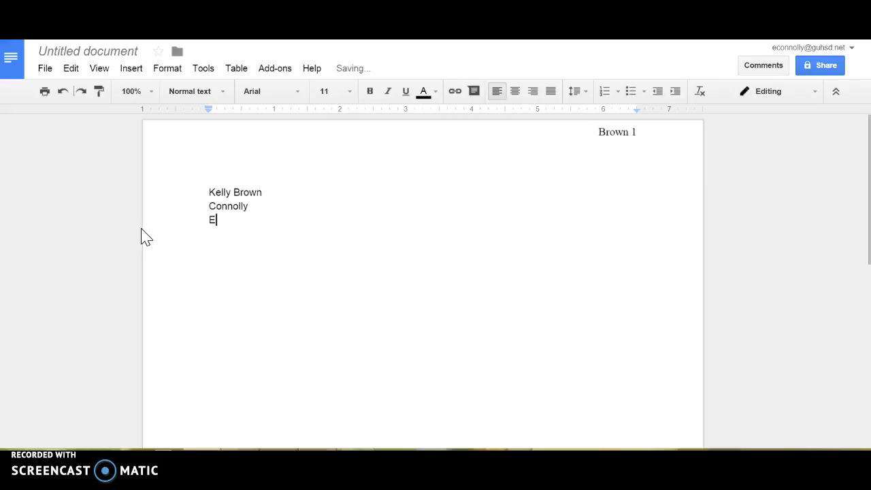
type("nglish 3/4 H")
key("Return")
type("3/4/16")
Step: Set the four heading lines to Times New Roman, size 12
left_click_drag(243, 234, 208, 189)
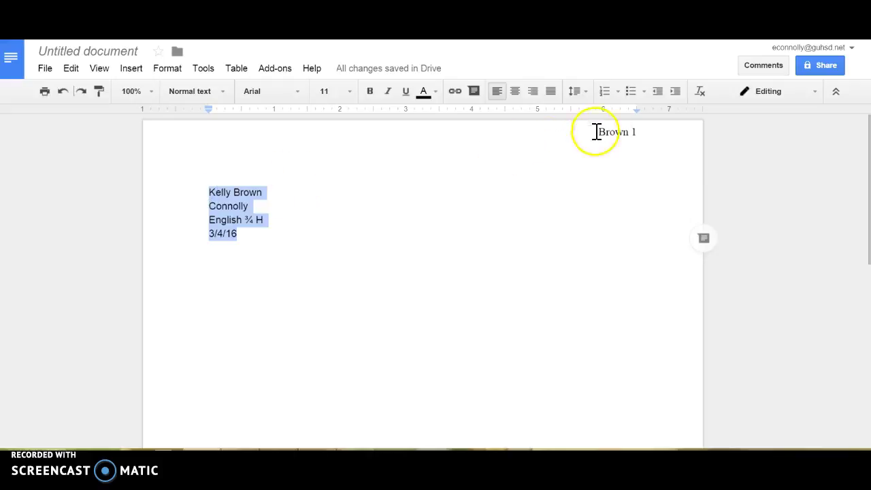
left_click(300, 91)
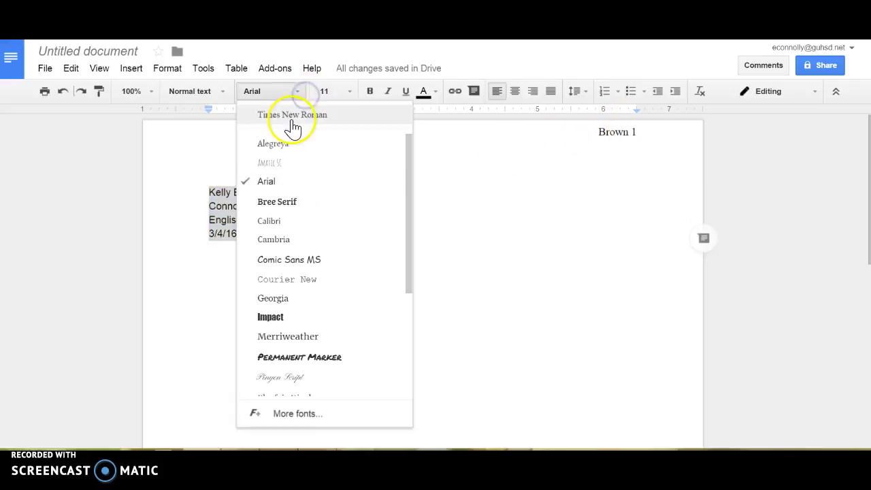
left_click(293, 116)
left_click(350, 91)
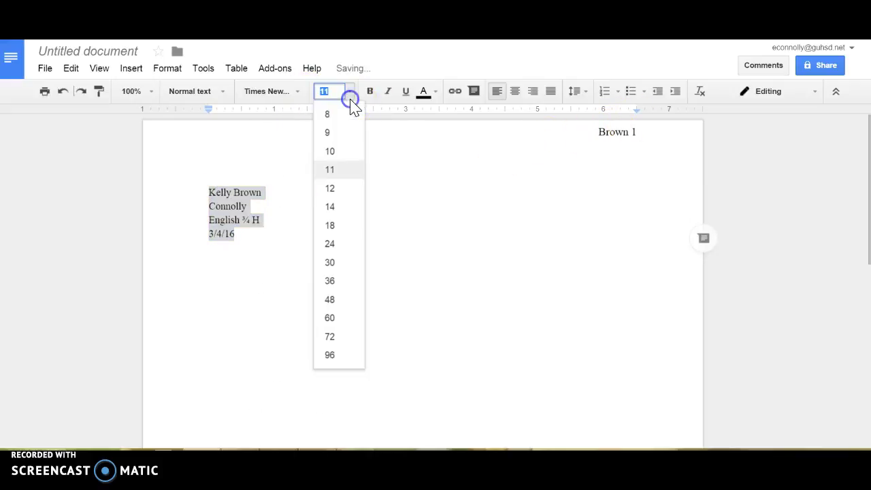
left_click(338, 190)
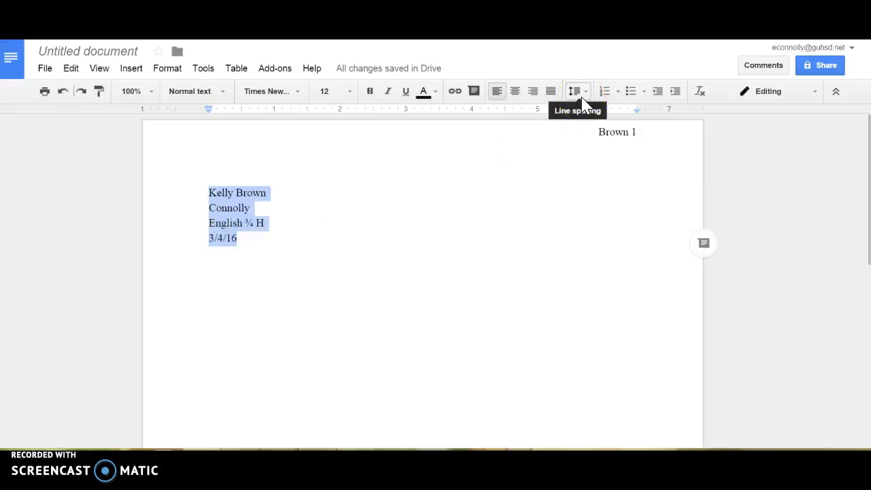
Step: Double-space the heading lines and start a new line below the date
left_click(580, 93)
left_click(589, 168)
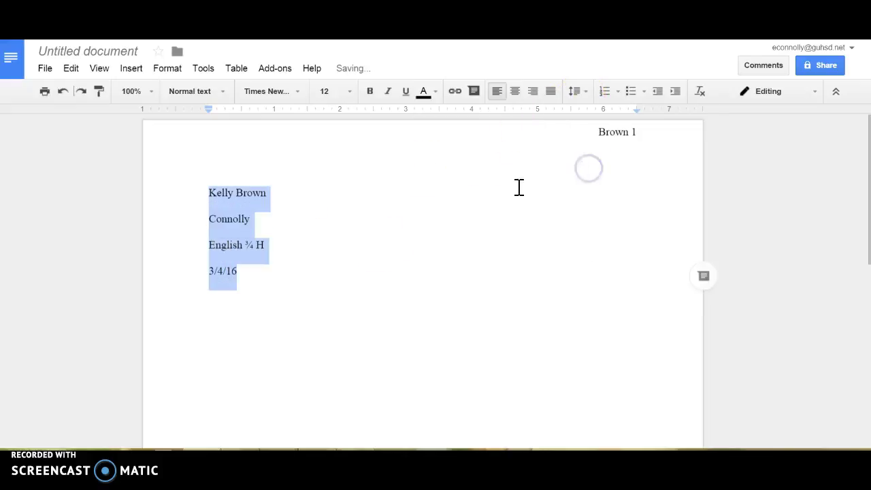
left_click(269, 276)
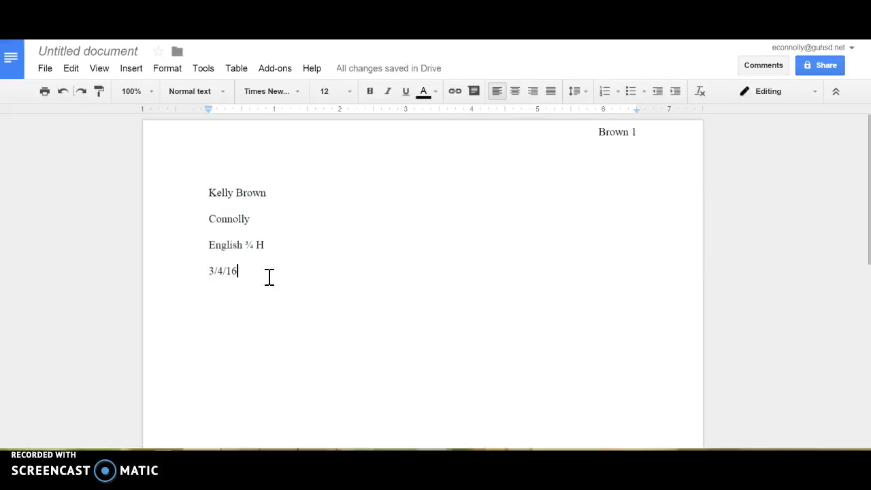
key("Return")
Step: Add the centered title 'A Labor of Love', with a left-aligned line after it
left_click(519, 94)
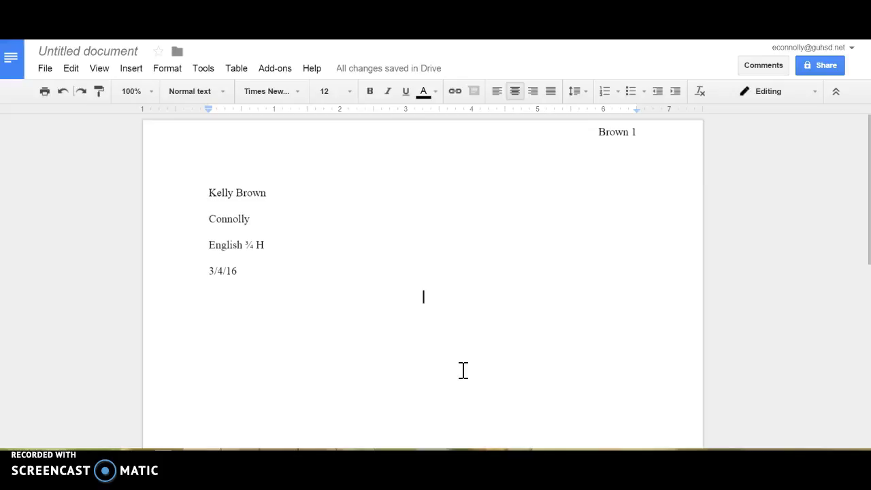
type("A Labor of Love")
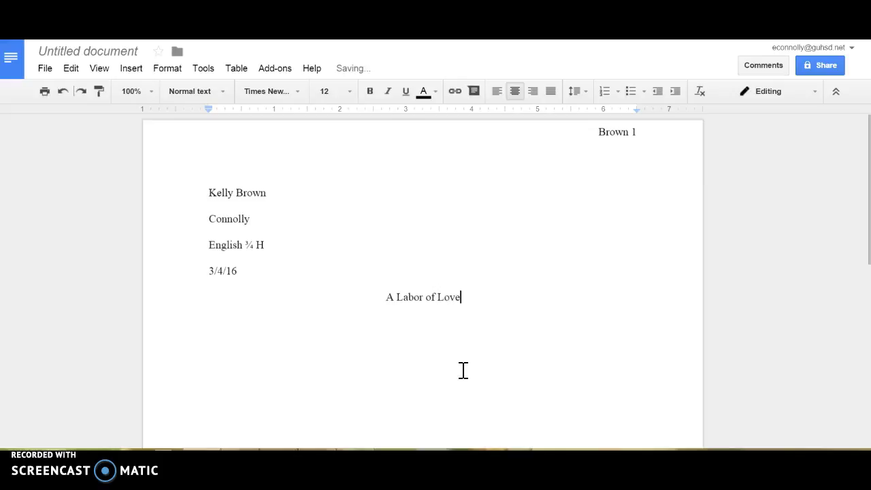
key("Return")
left_click(497, 93)
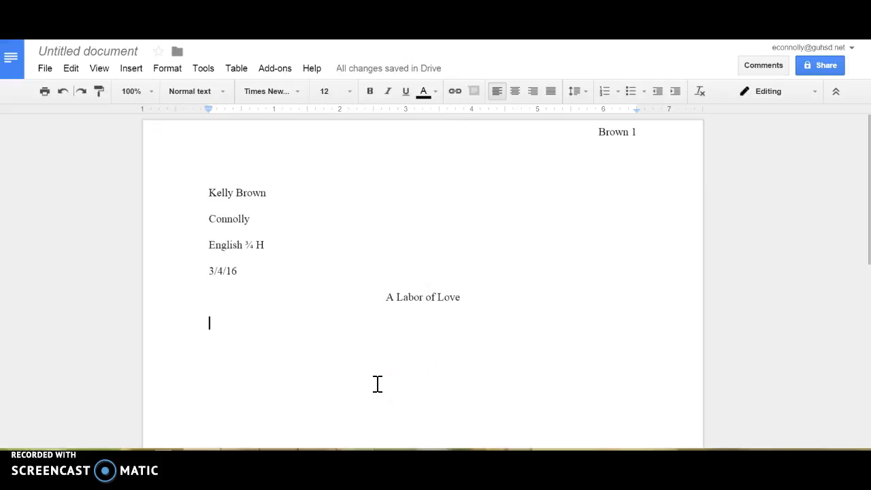
Step: Paste an indented paragraph of 'This is a sample paragraph.' and start a new indented line
key("Tab")
type("This is a sample paragraph. This is a sample paragraph. This is a sample paragraph. This is a sample paragraph. This is a sample paragraph. This is a sample paragraph. This is a sample paragraph. This is a sample paragraph. This is a sample paragraph. This is a sample paragraph. This is a sample paragraph. This is a sample paragraph. This is a sample paragraph. This is a sample paragraph. This is a sample paragraph. This is a sample paragraph. This is a sample paragraph. This is a sample paragraph. This is a sample paragraph. This is a sample paragraph. This is a sample paragraph. This is a sample paragraph. This is a sample paragraph. This is a sample paragraph. This is a sample paragraph.")
key("Return")
key("Tab")
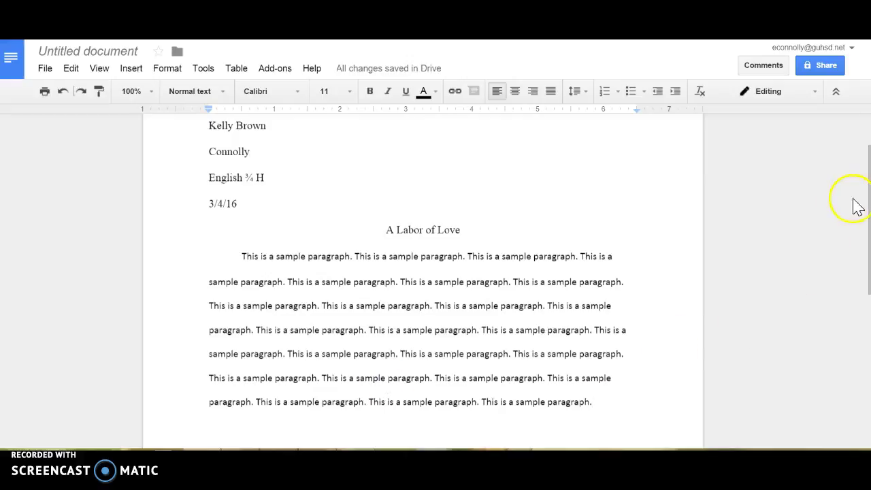
left_click_drag(868, 211, 863, 280)
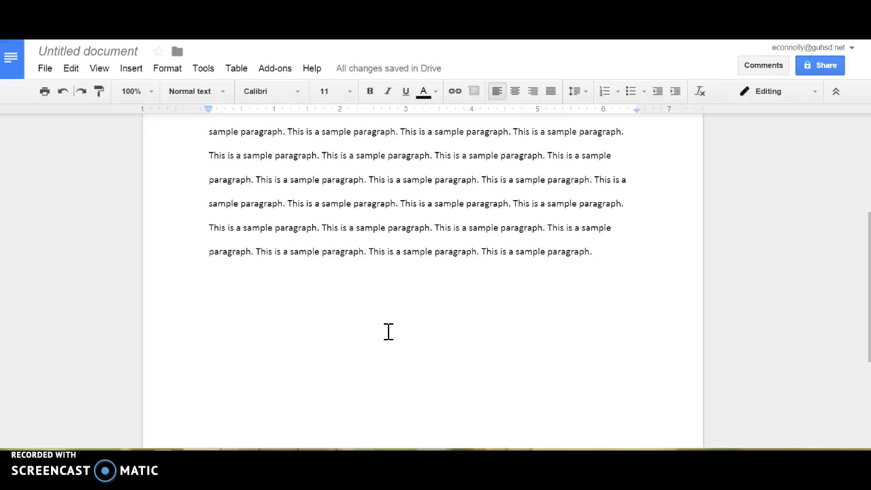
Step: Type the quotation "All the skilled workers had already left the camps" (Wiesel 54)
key("Tab")
type("\"")
type("A")
type("th")
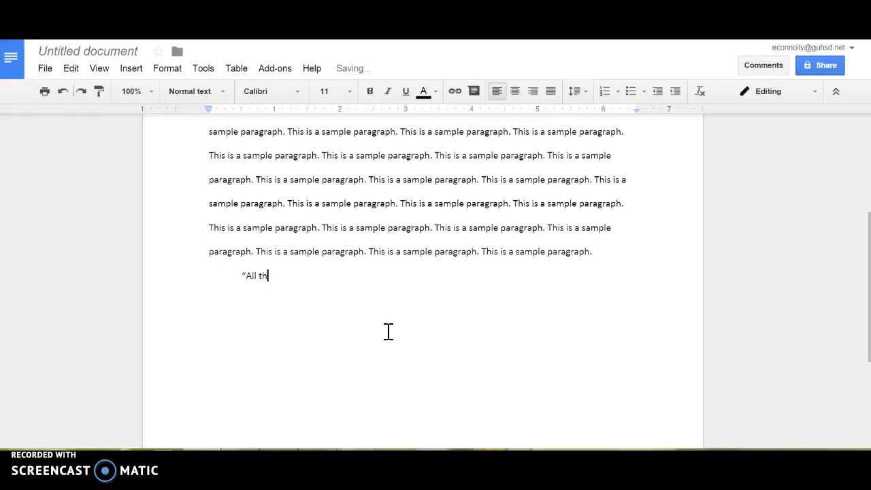
type("e skilled workers had a")
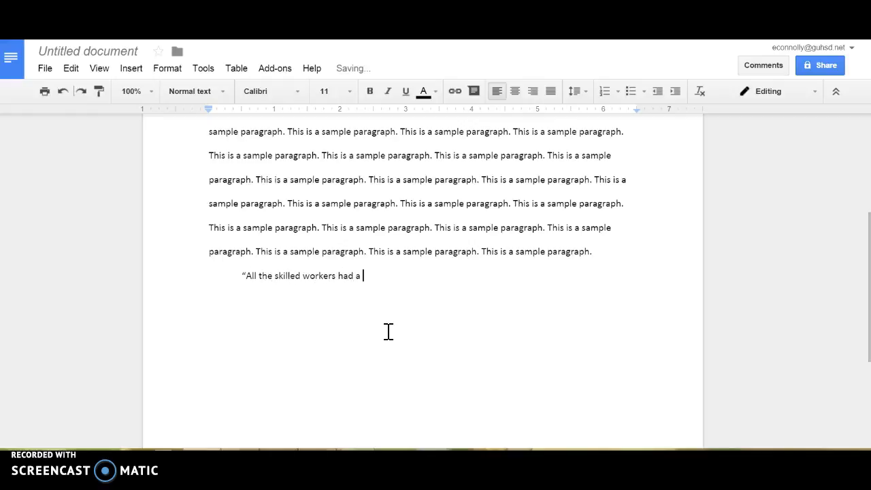
type("lready left the camps")
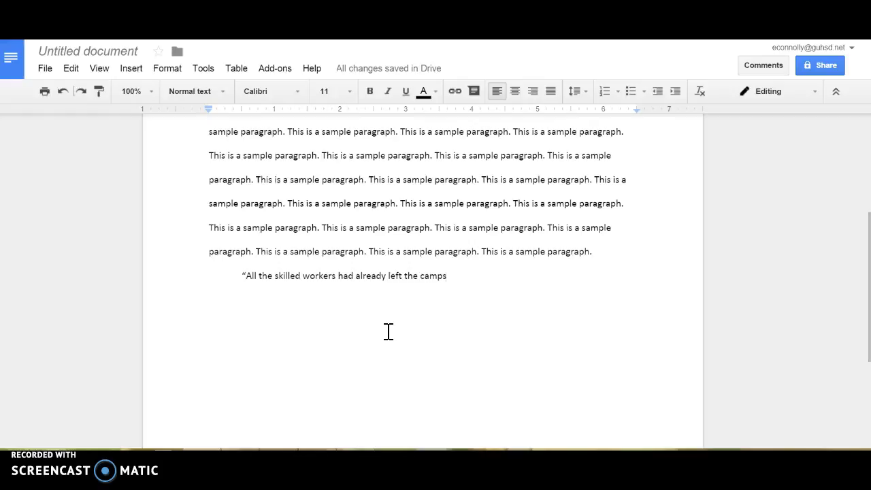
type("\"")
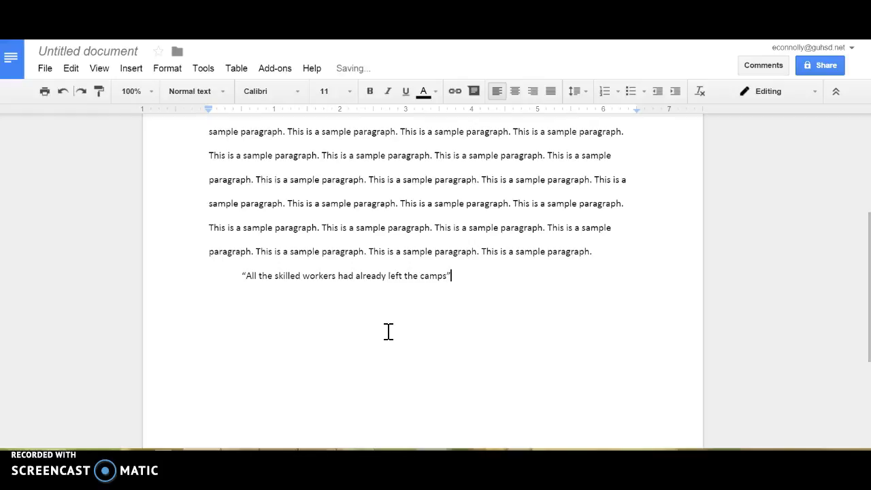
type(" (Wiesel 54).")
left_click(441, 299)
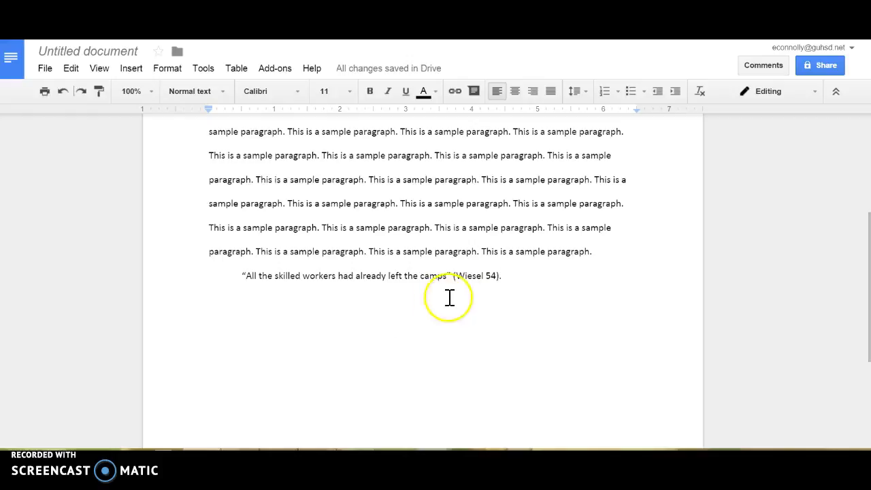
left_click_drag(443, 275, 452, 276)
left_click(502, 276)
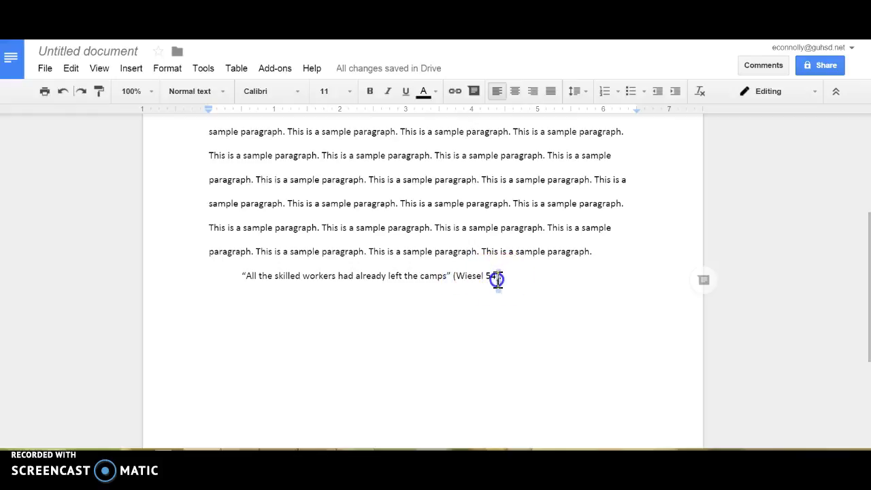
Step: Add a period after the (Wiesel 54) citation and start a new indented line
type(".")
left_click(482, 276)
double_click(488, 276)
left_click(515, 280)
key("Return")
key("Tab")
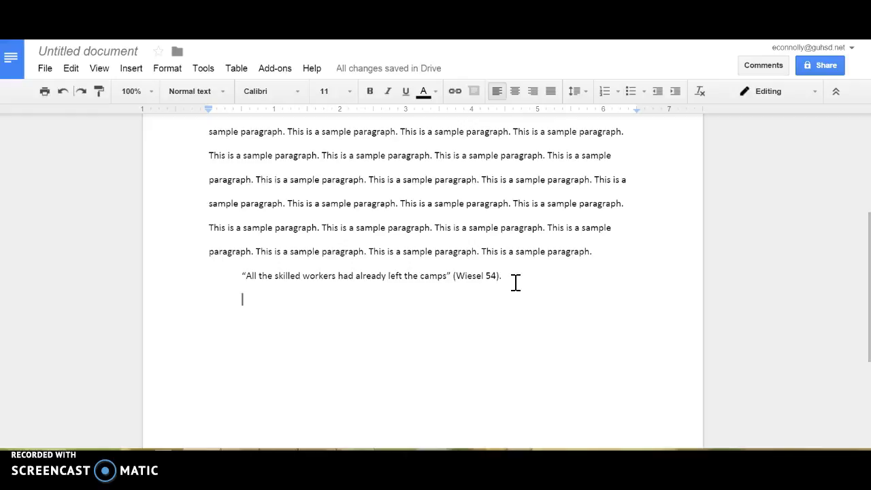
Step: Type the quotation 'There were only about a hundred of us ordinary laborers left…' with nested dialogue quotes
type("\"")
type("There were")
type(" only about ")
type("a hundred o")
type("f us ordinar")
type("y laborers")
type(" left")
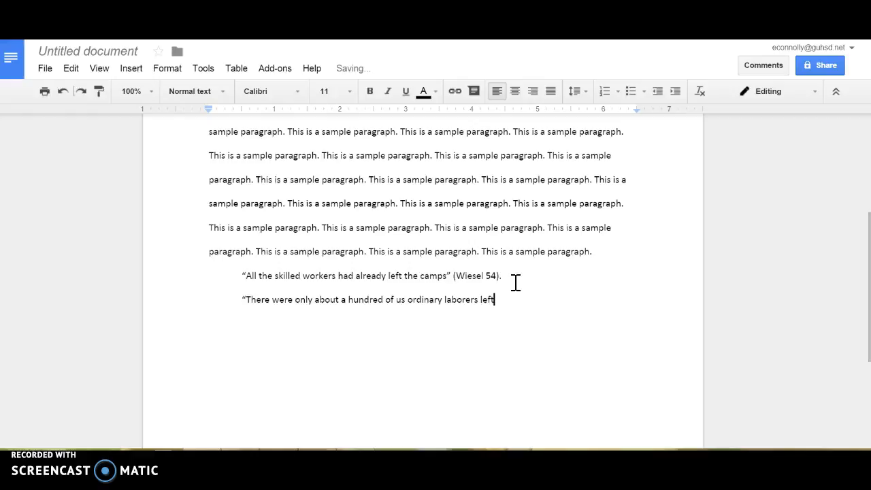
type(".")
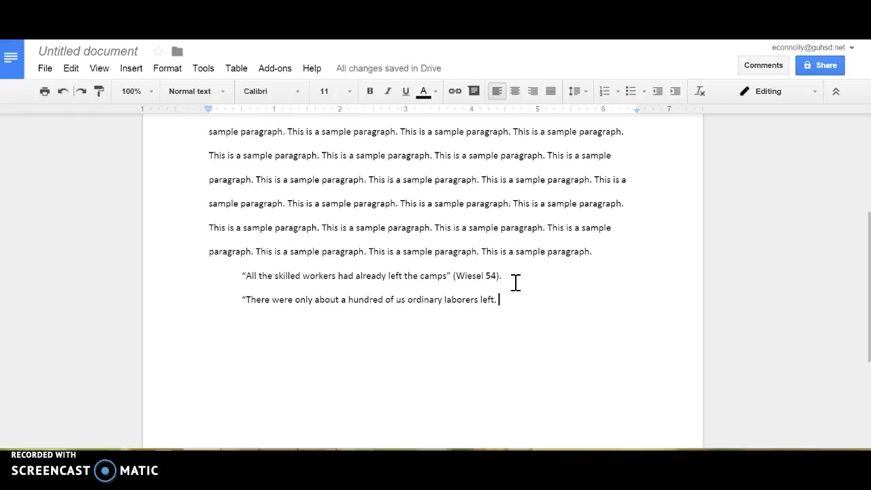
mouse_move(499, 301)
left_mouse_down()
mouse_move(490, 302)
mouse_move(500, 302)
left_mouse_up()
left_click(499, 301)
type("\"")
type("I")
type("t's you")
type("r turn today")
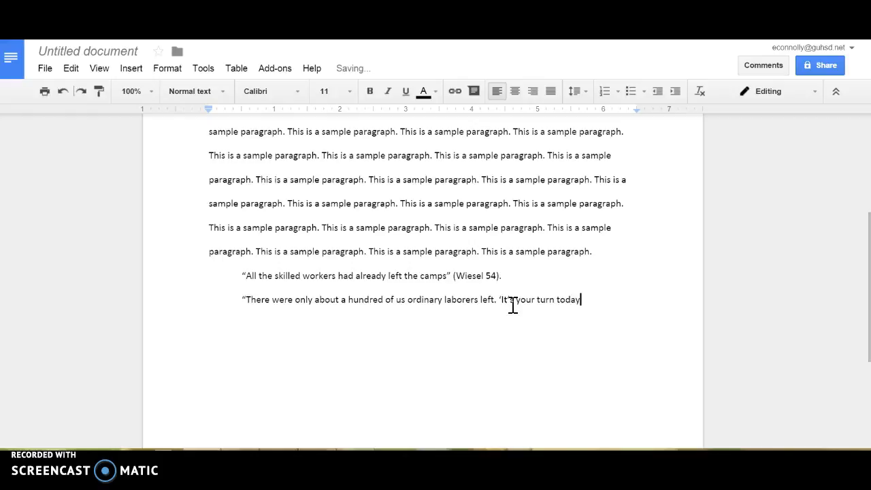
type(",")
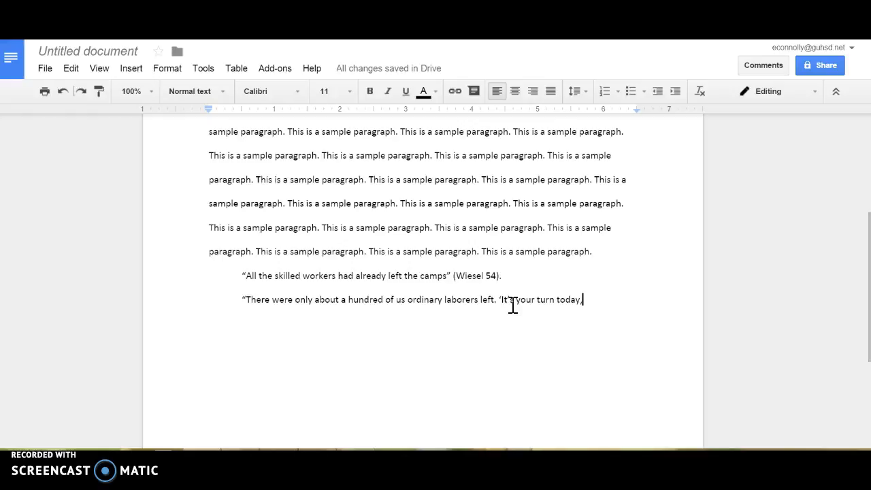
type("'")
type(" said")
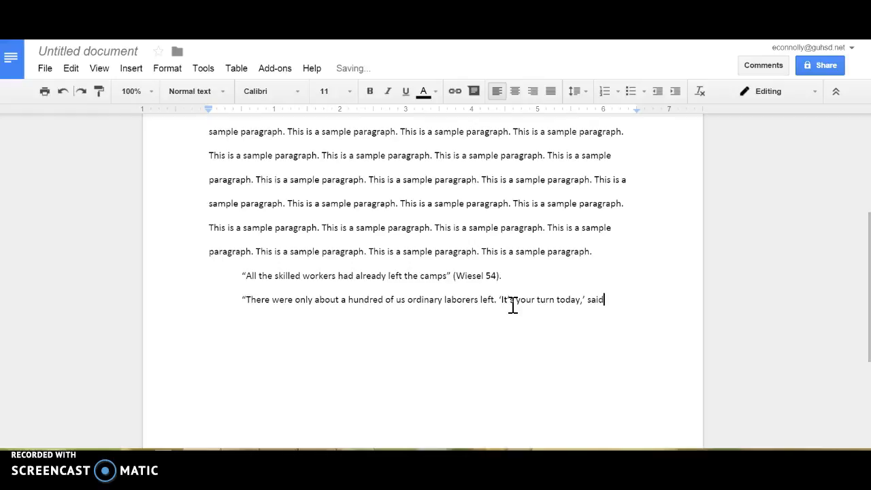
type(" the secretary of the b")
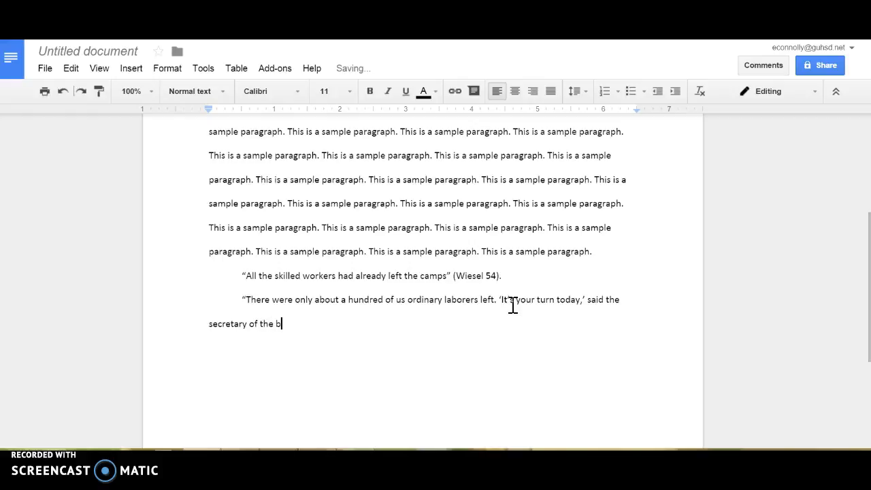
type("lock.")
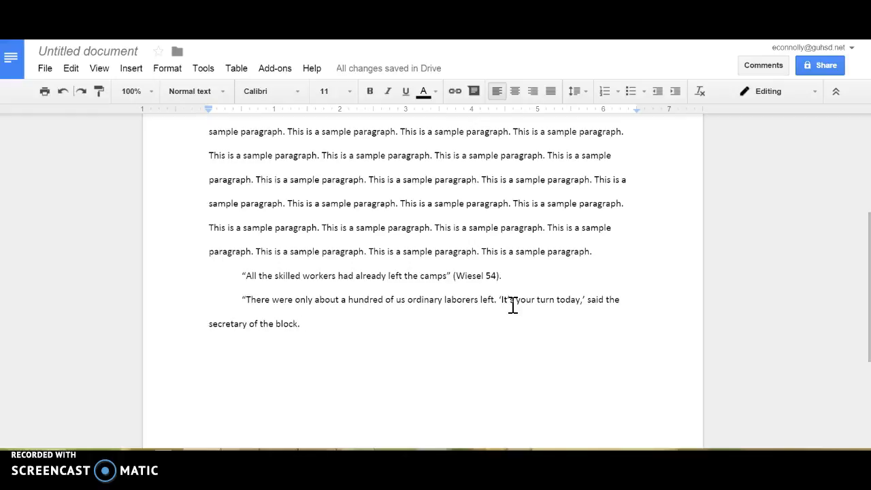
type("'")
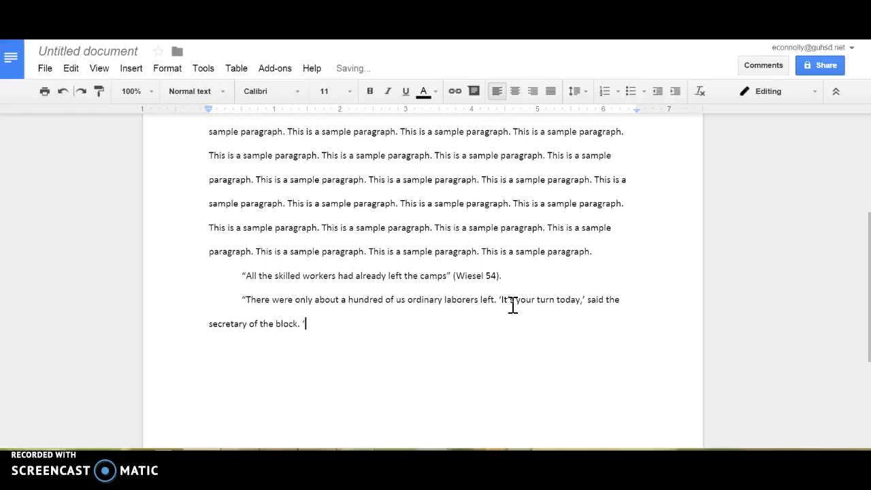
type("You're going with the next t")
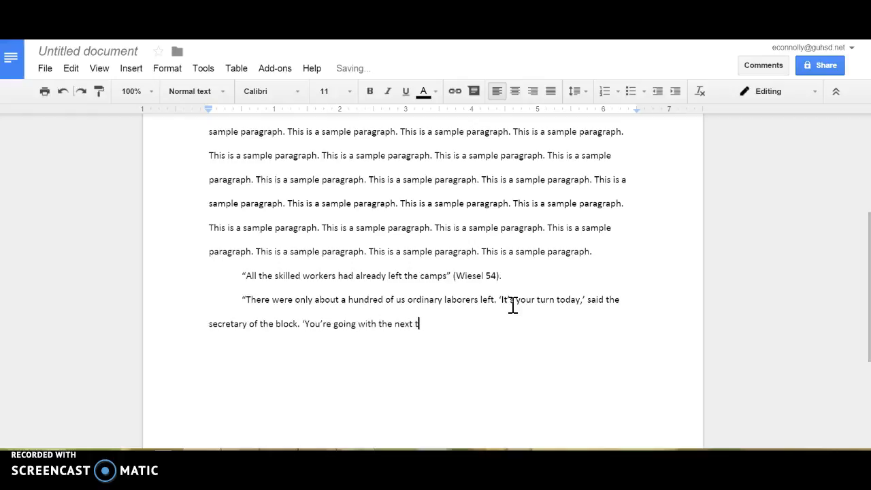
type("ransport")
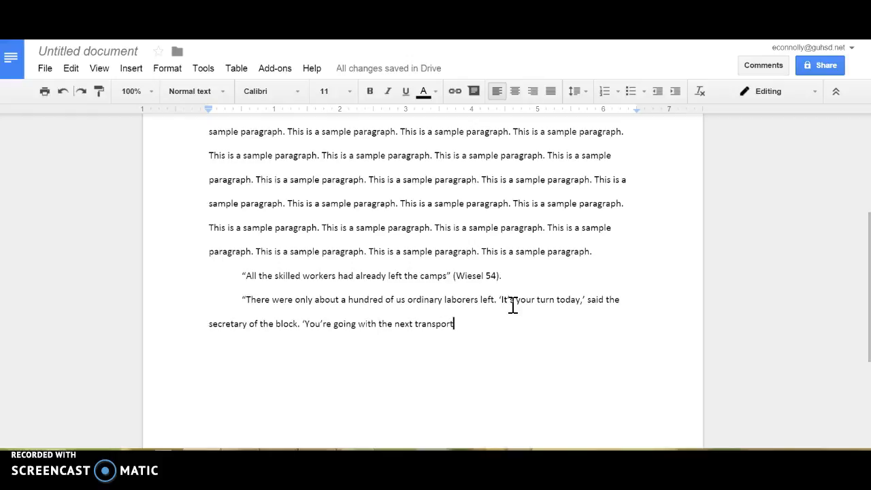
type("'")
type("\"")
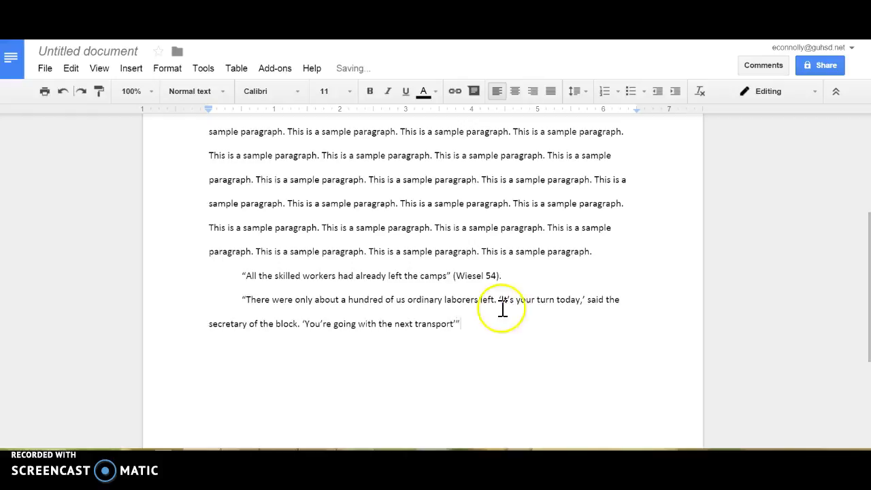
Step: Add the (Wiesel 54) citation after the closing quotation marks
left_click(461, 324)
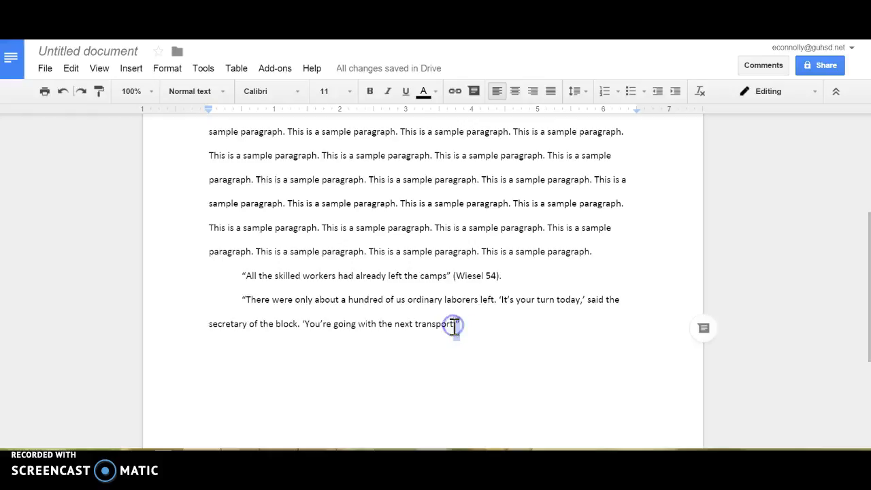
left_click(464, 327)
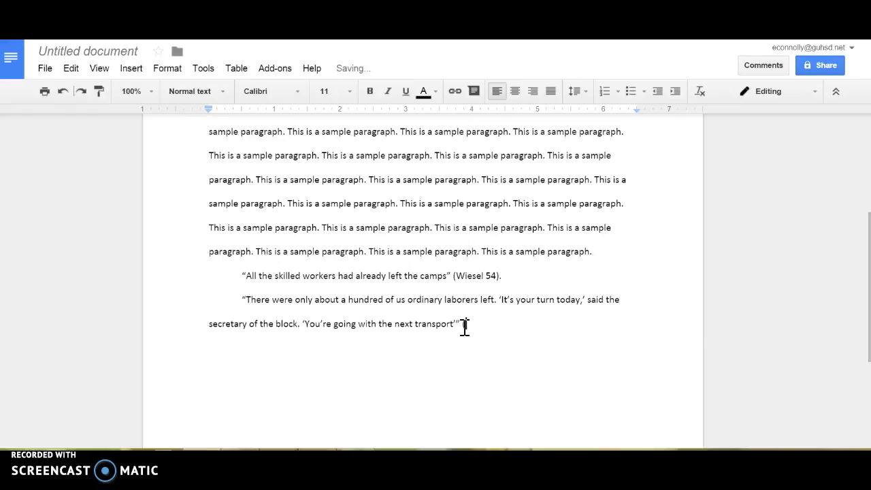
type("(Wiesel 54).")
left_click_drag(522, 328, 243, 304)
left_click_drag(507, 275, 241, 279)
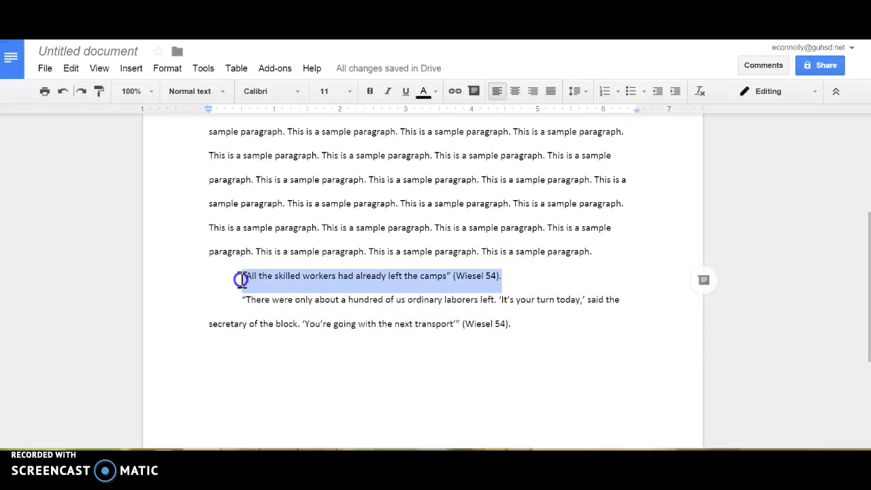
left_click(525, 324)
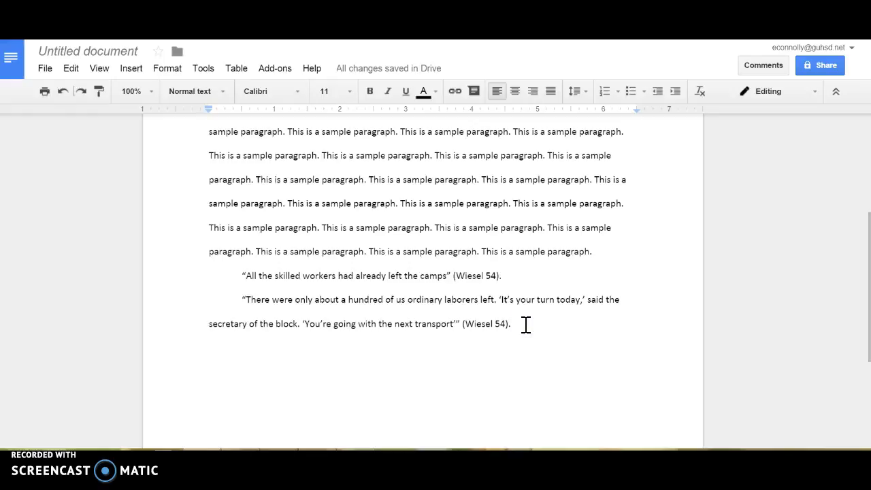
Step: Add blank lines to reach page 2 and type 'Work Cited'
key("Return")
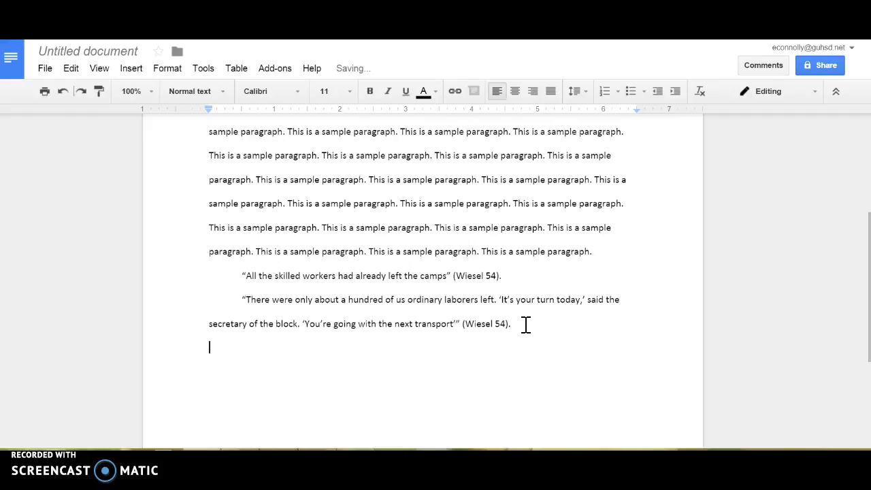
key("Return")
key("Return")
key("Return")
key("Return")
key("Return")
key("Return")
key("Return")
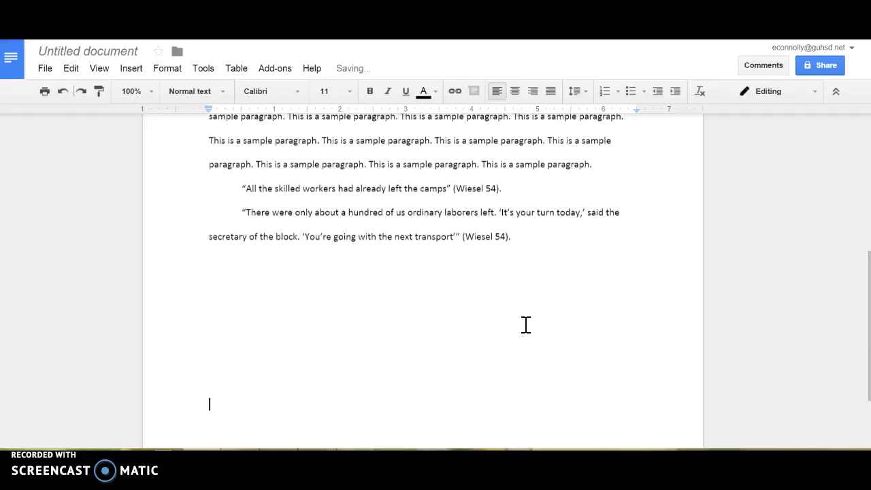
key("Return")
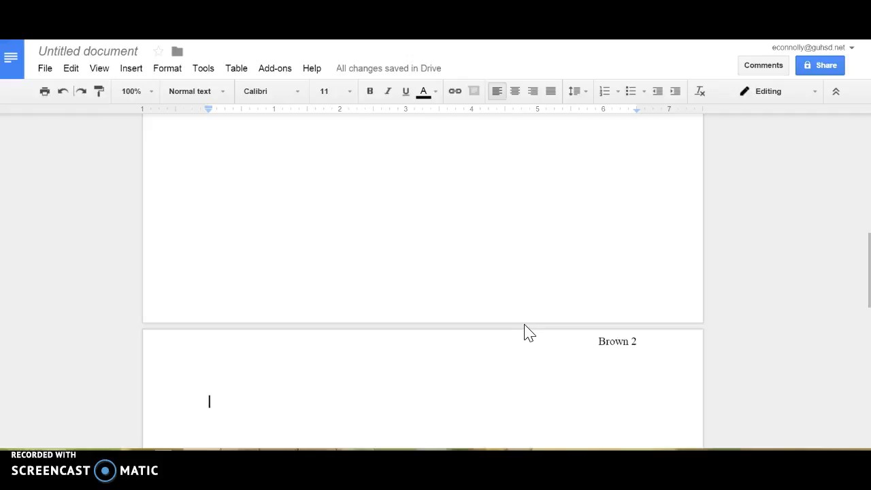
type("Work")
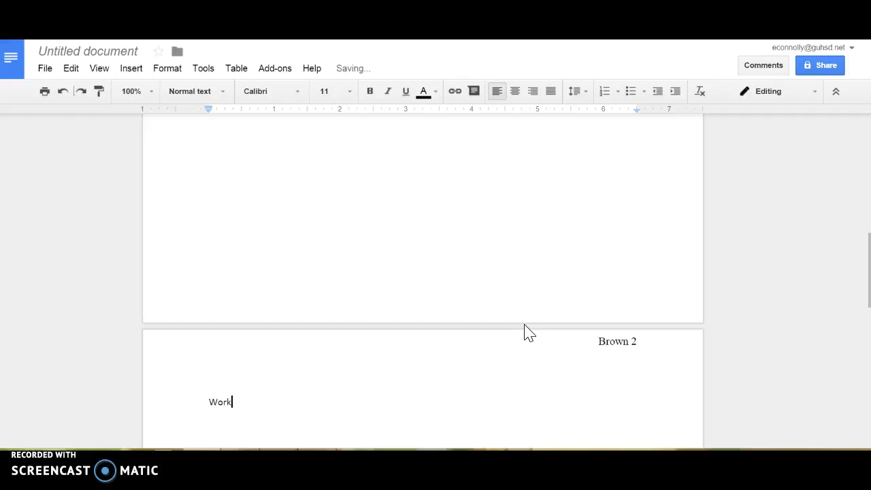
type(" Cited")
Step: Make 'Work Cited' centered Times New Roman 12, with a left-aligned line below
left_click_drag(266, 404, 209, 403)
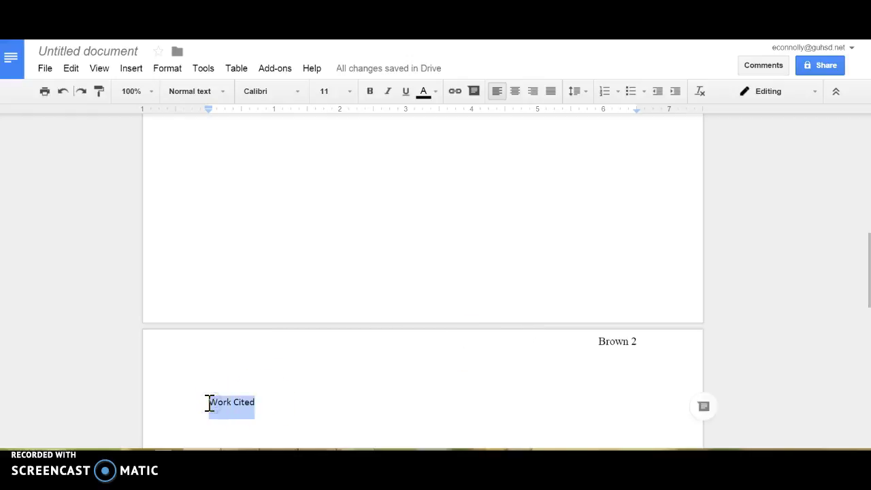
left_click(299, 95)
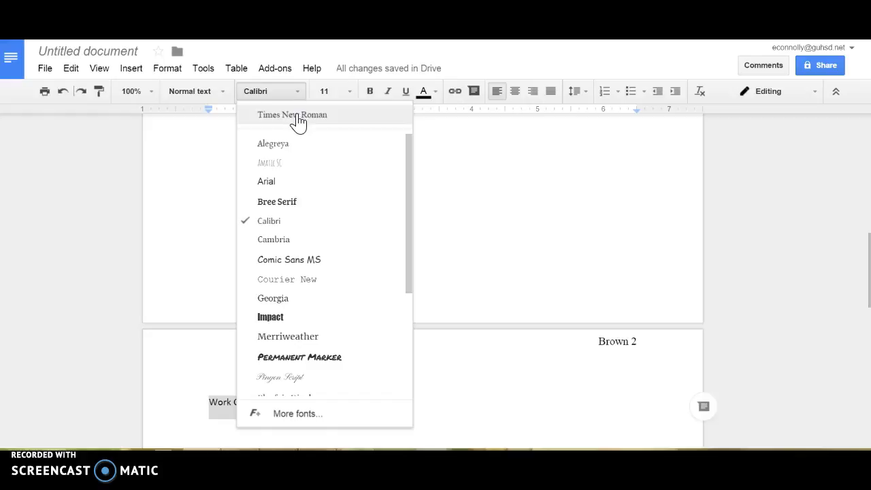
left_click(299, 120)
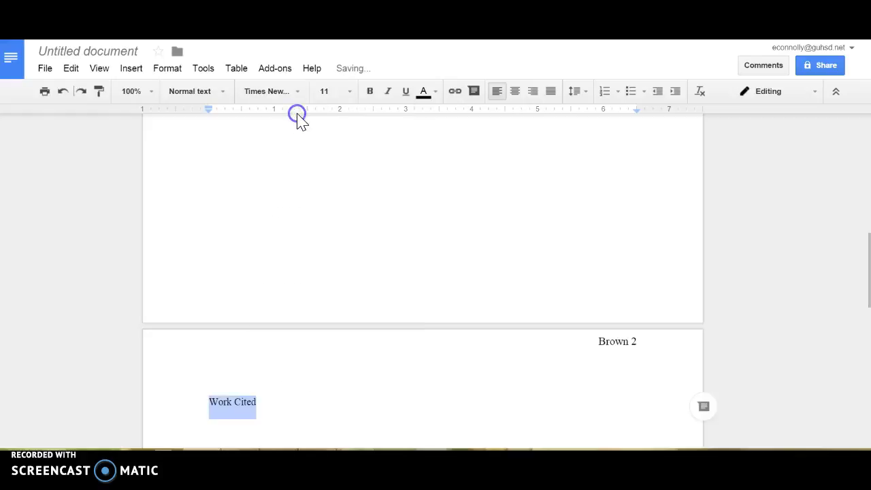
left_click(340, 91)
left_click(334, 189)
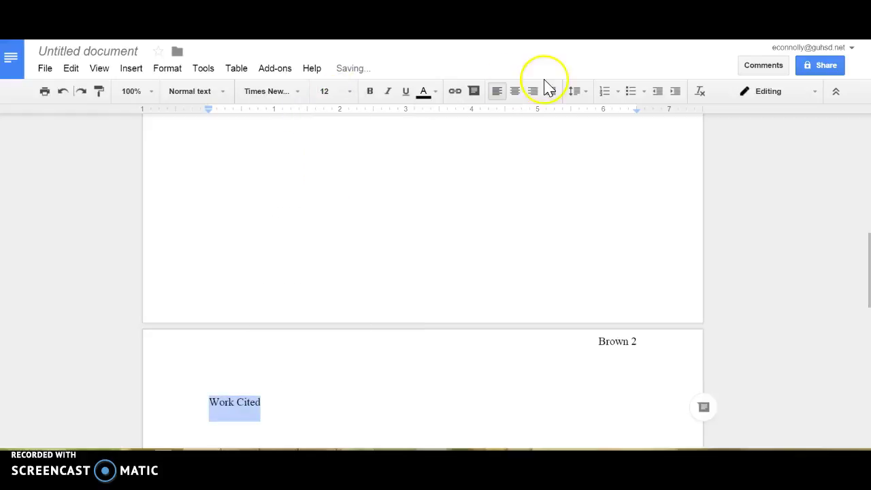
left_click(521, 99)
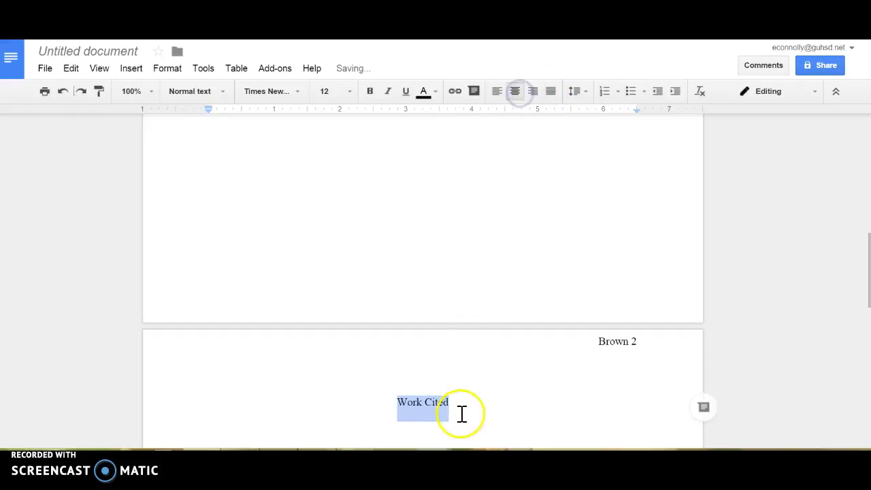
left_click(460, 413)
key("Return")
left_click(499, 97)
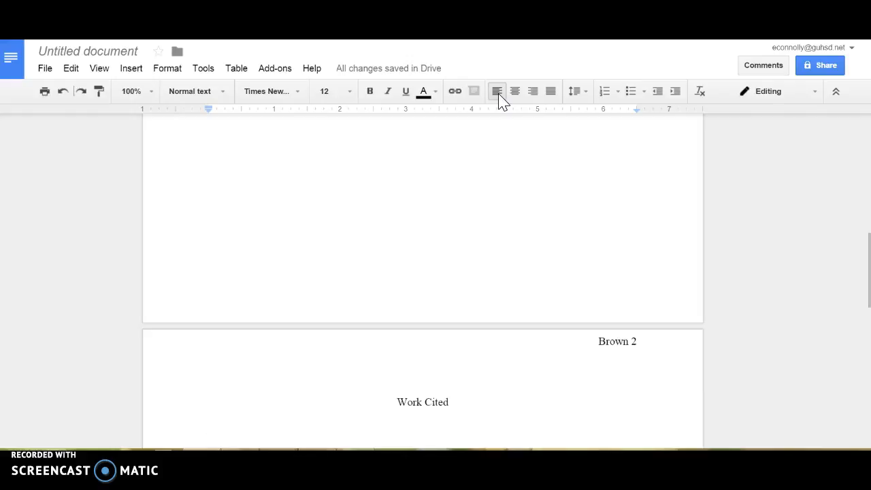
Step: Type 'Last, First. Title.' and underline the word Title
type("Last")
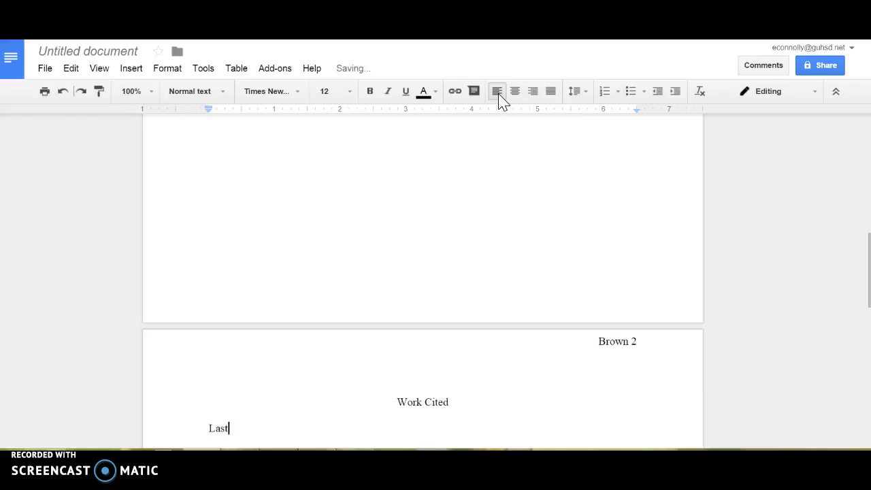
type(", First. Title")
key("BackSpace")
key("BackSpace")
type(".")
double_click(264, 431)
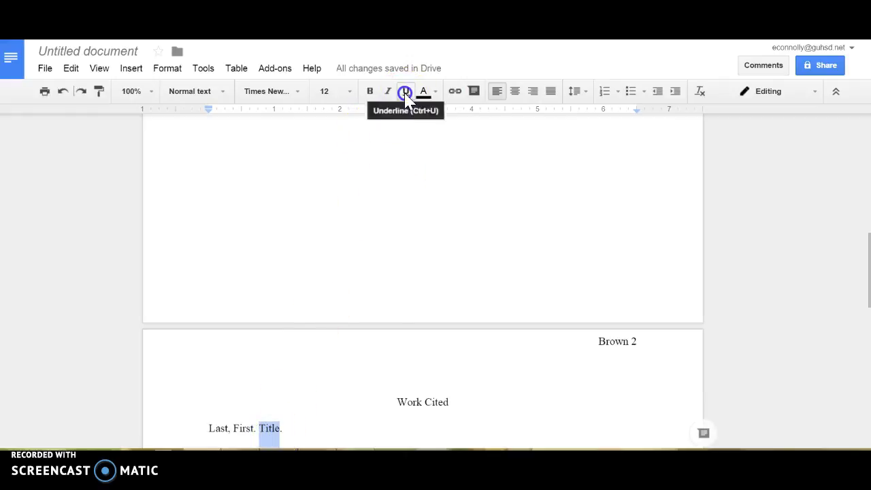
left_click(405, 91)
left_click(302, 429)
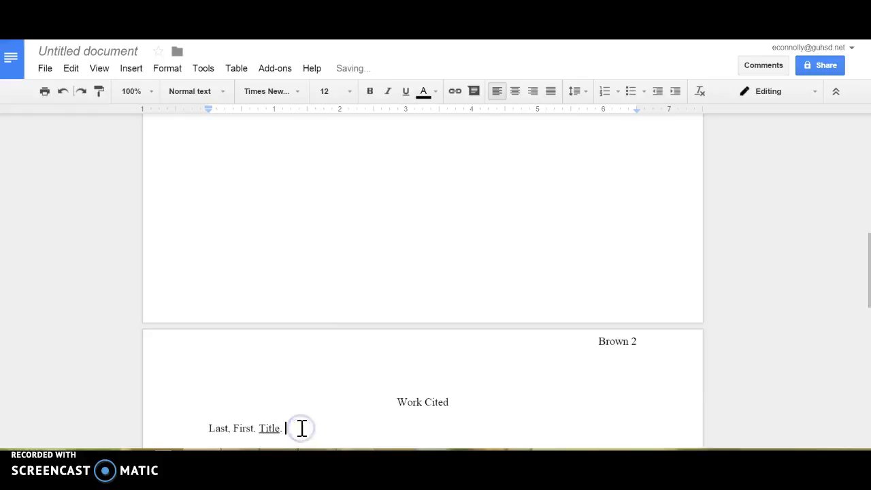
Step: Finish the entry with 'Publisher name. Place it was published. Date on which it was published'
type("Publishername. Place it")
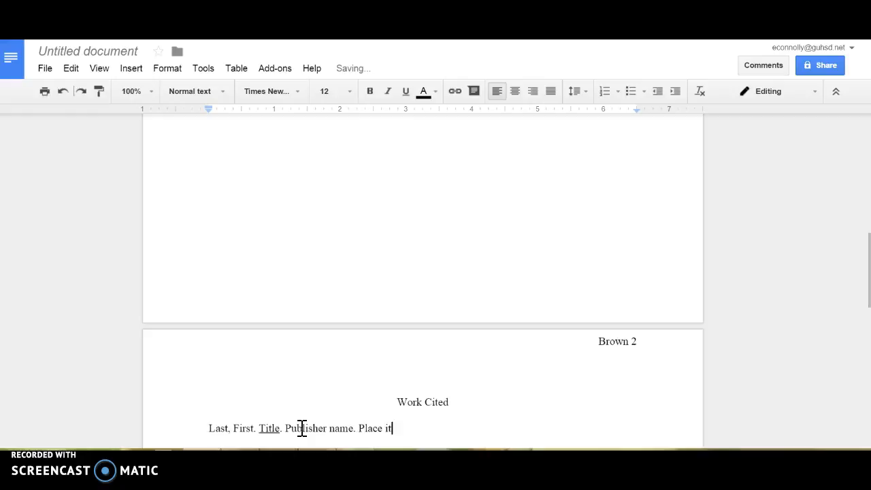
type(" was published. T")
key("BackSpace")
key("BackSpace")
type("Date o")
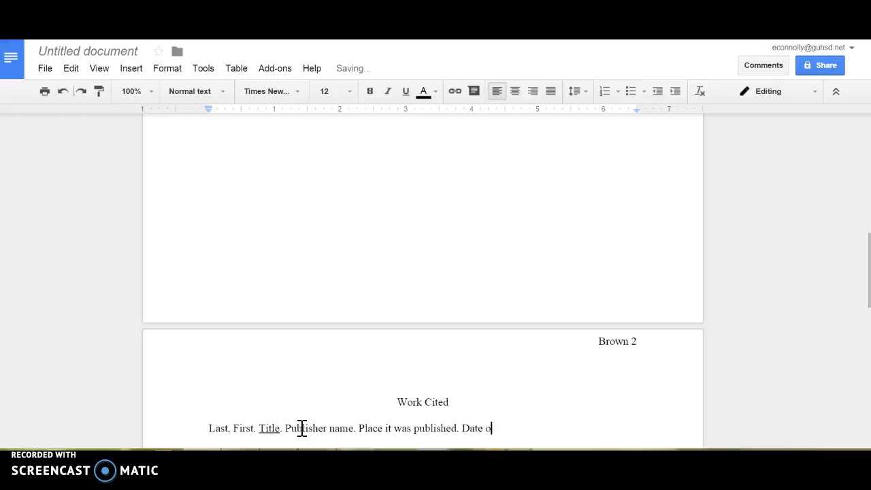
type("n which it was published.")
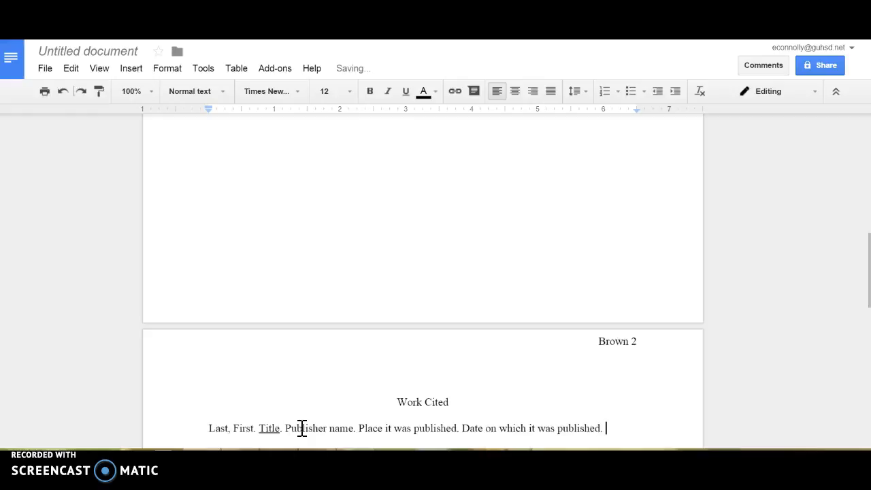
left_click_drag(868, 252, 866, 281)
left_click(441, 409)
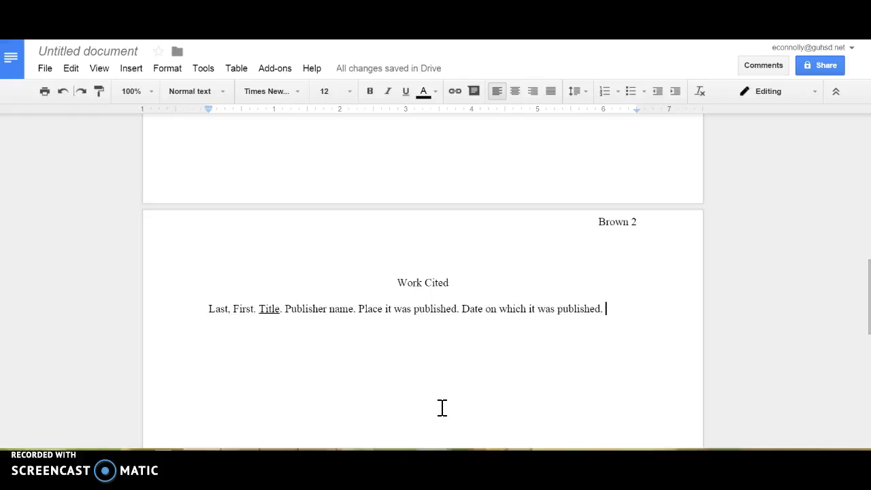
left_click(252, 247)
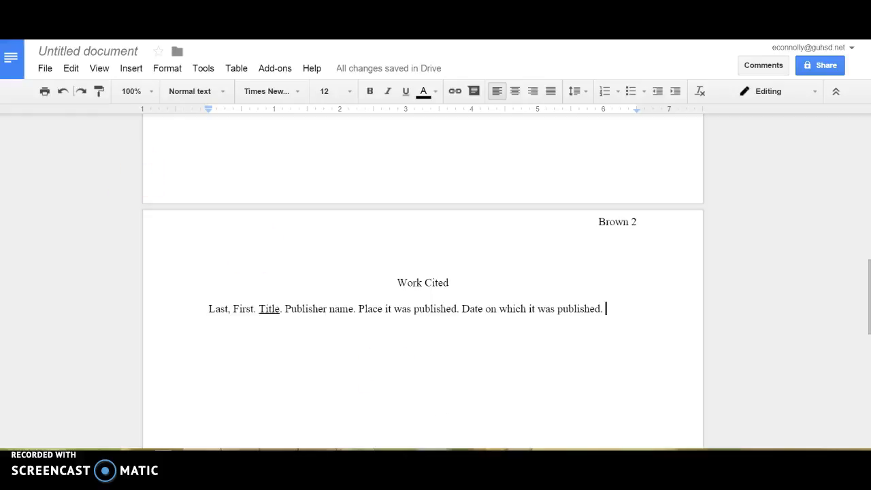